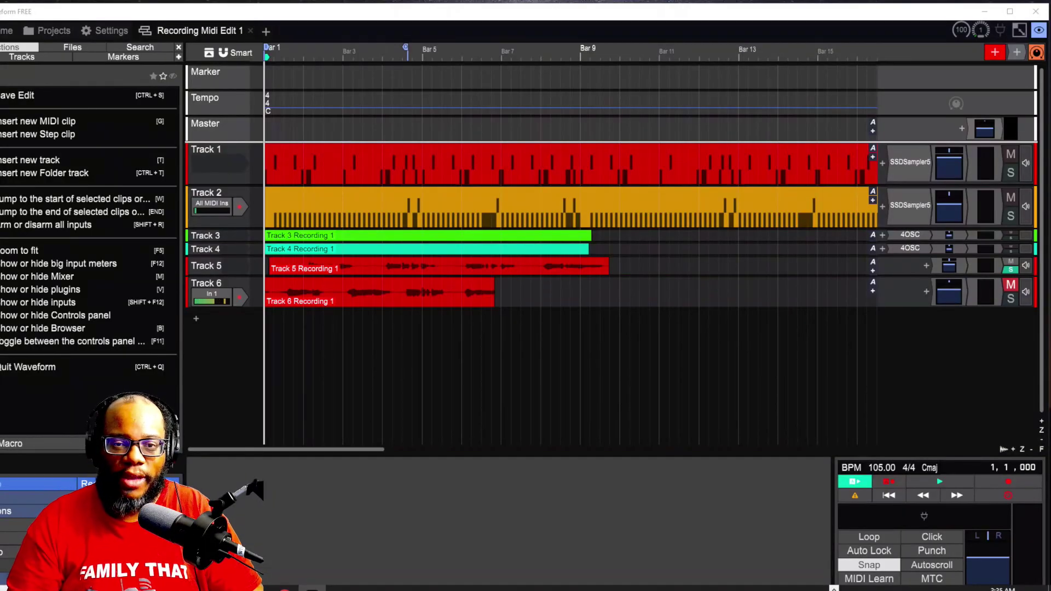
Step: Select Track 6's Recording 1 clip, play the arrangement, and enlarge Track 5
mouse_move(443, 263)
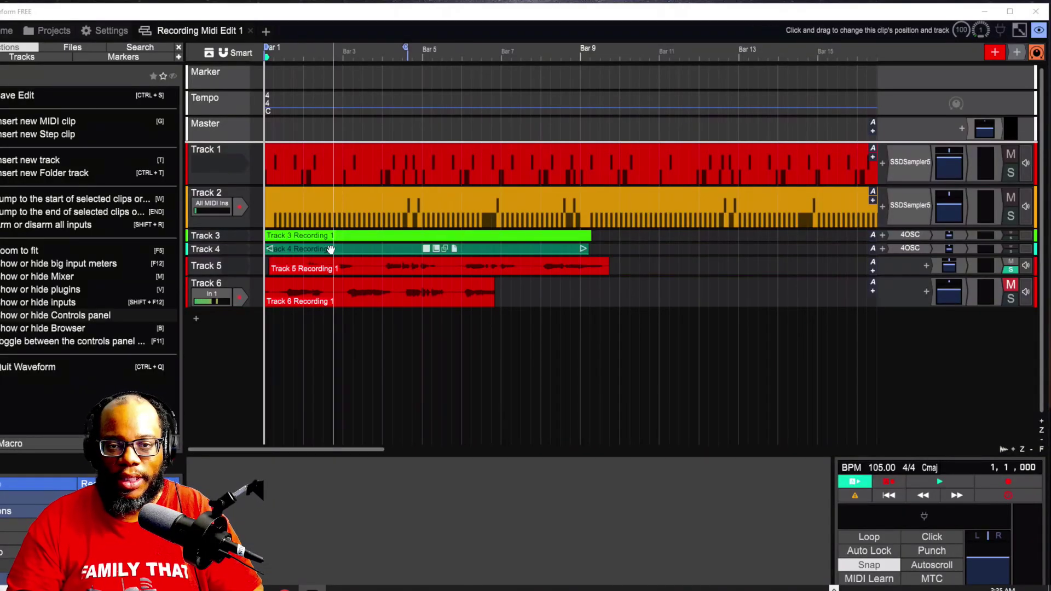
mouse_move(289, 295)
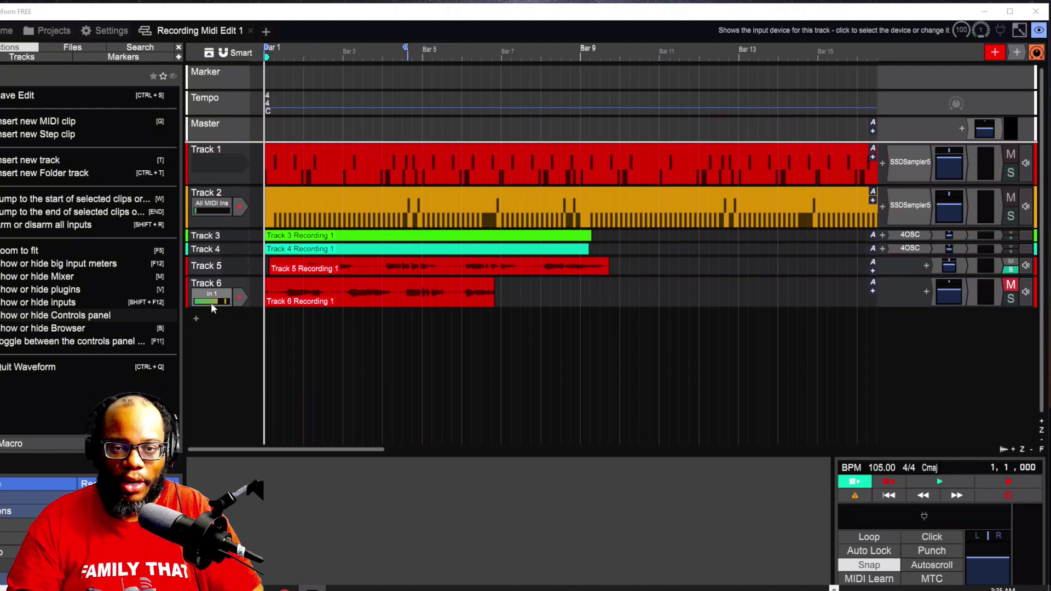
left_click(296, 296)
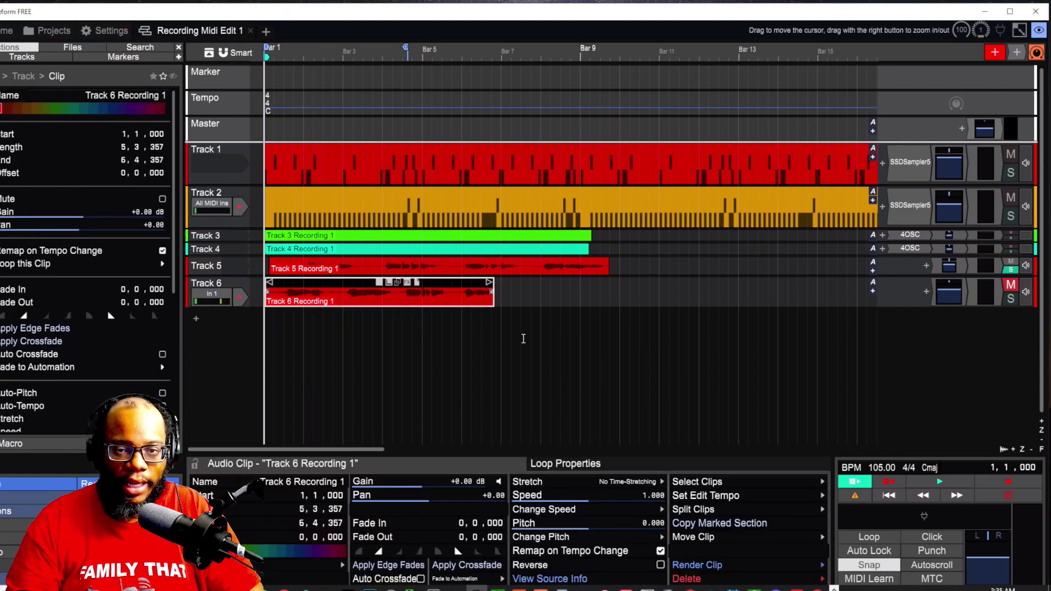
key("space")
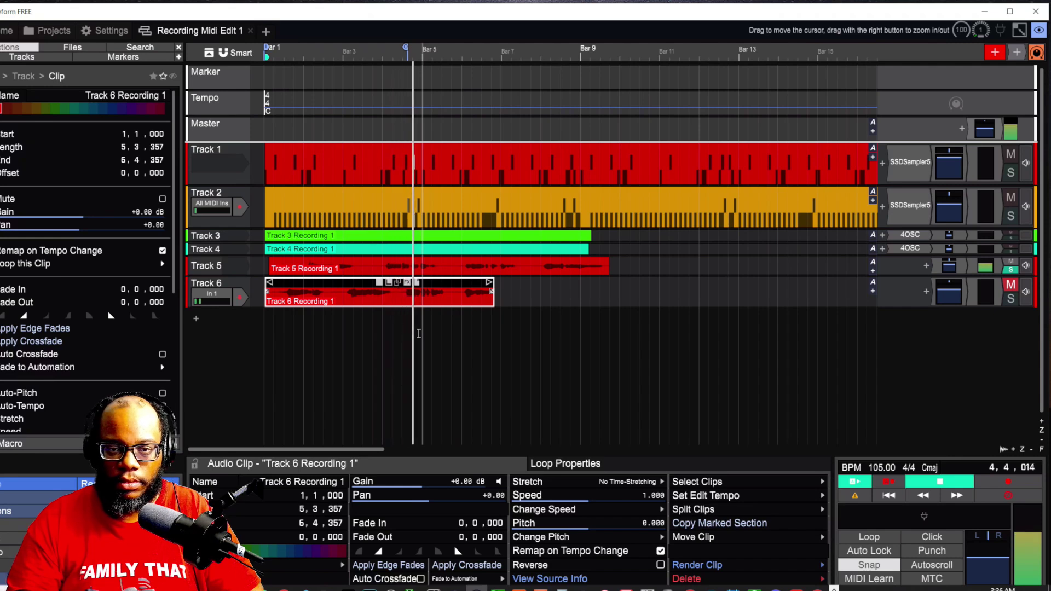
left_click(512, 267)
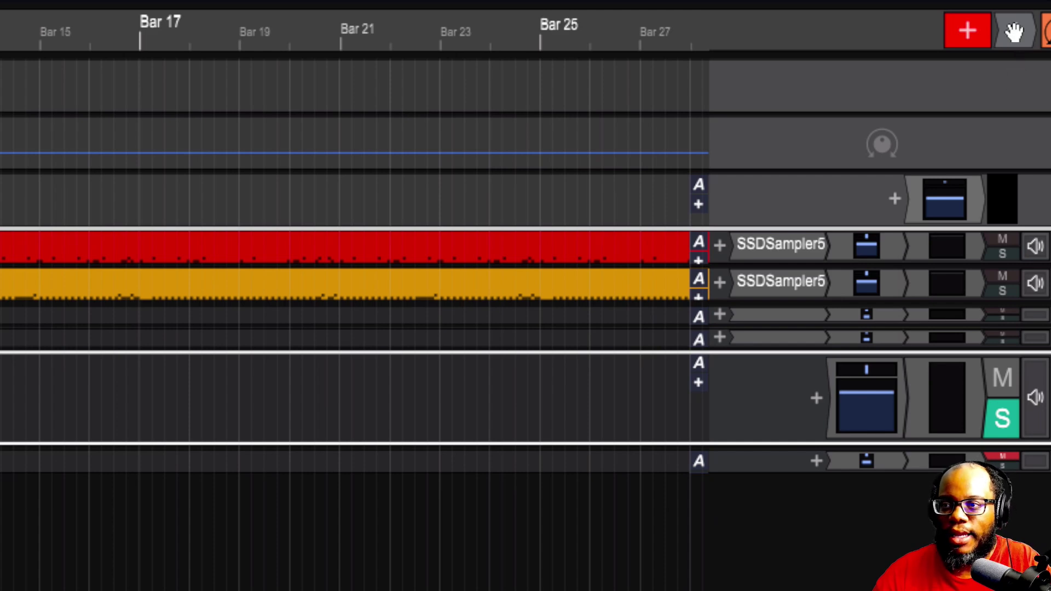
Step: Open Track 5's plugin list and reveal the stock Waveform plugin categories
left_click_drag(1014, 31, 776, 402)
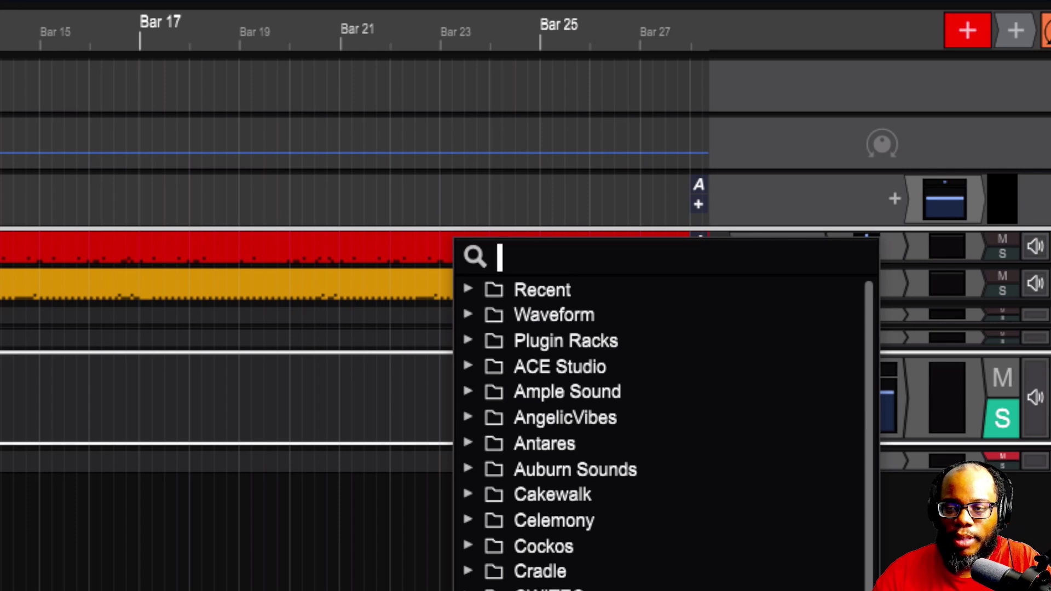
key("Escape")
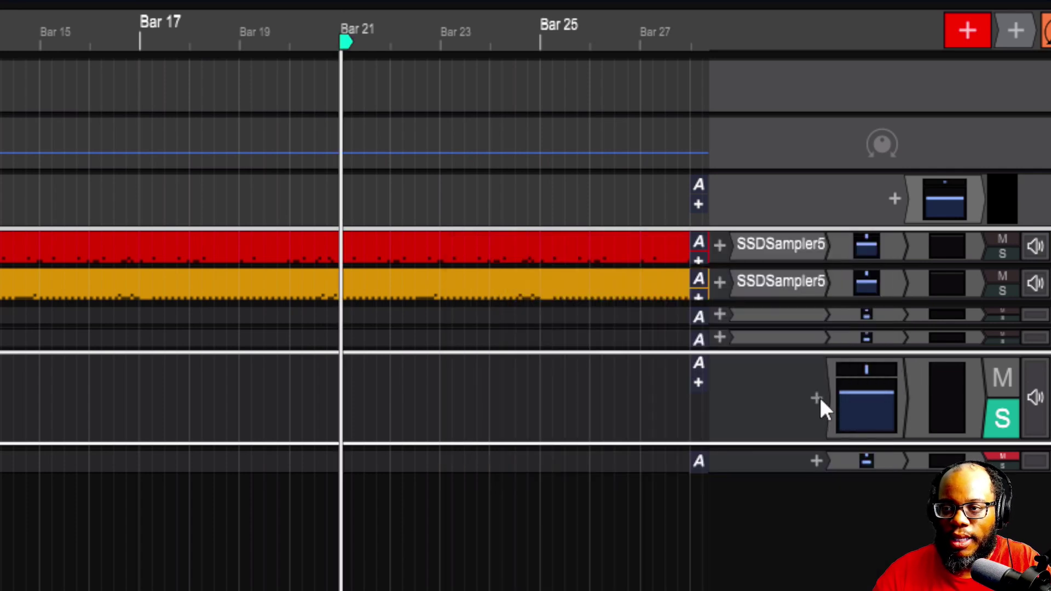
left_click(818, 399)
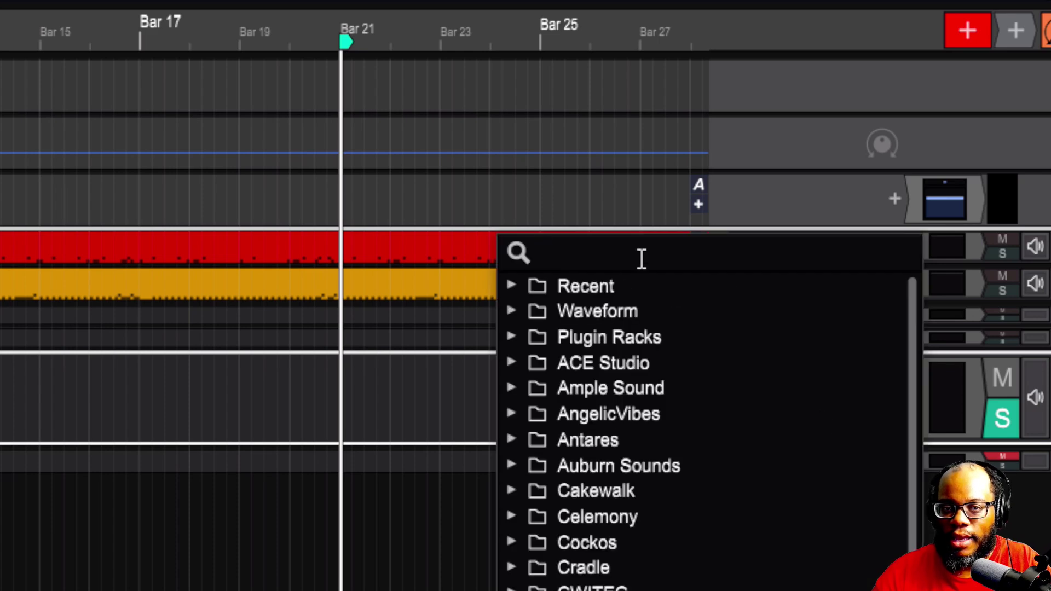
left_click(511, 311)
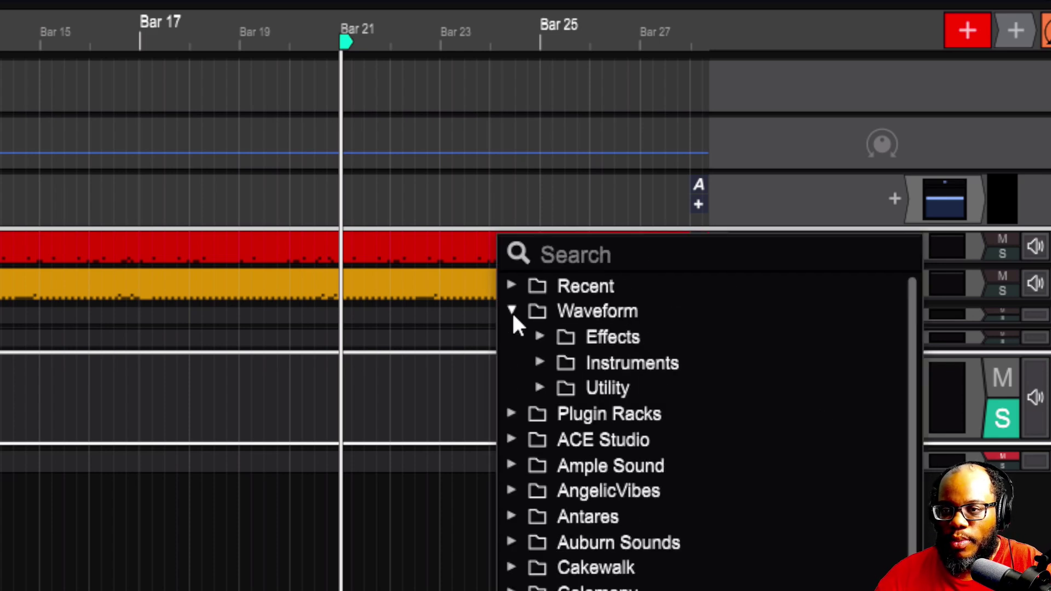
Step: Browse the stock Waveform instruments, then expand the Effects folder listing Chorus and Distortion
left_click(540, 363)
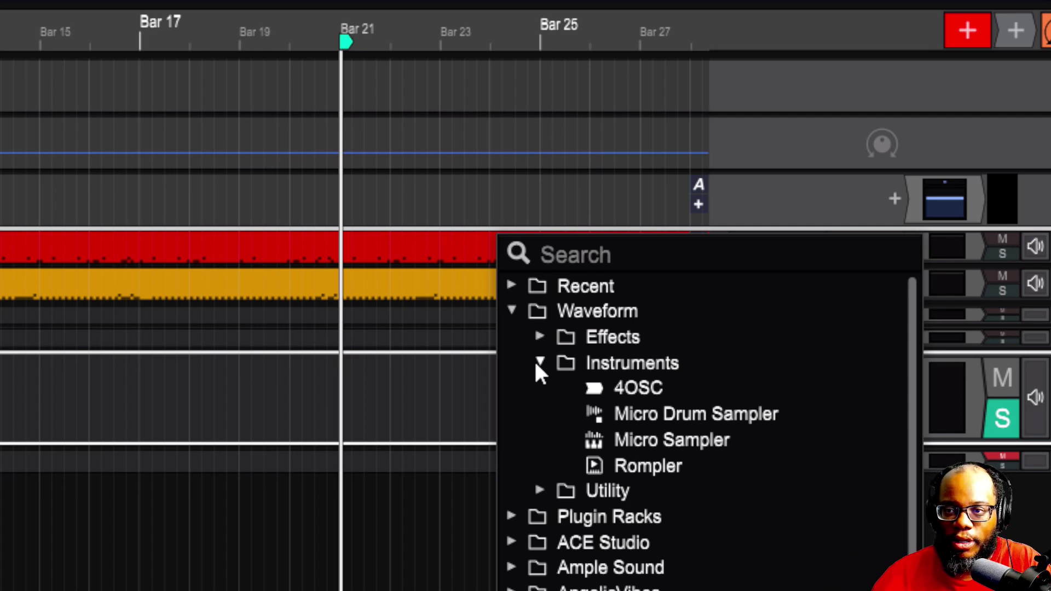
left_click(511, 316)
left_click(510, 316)
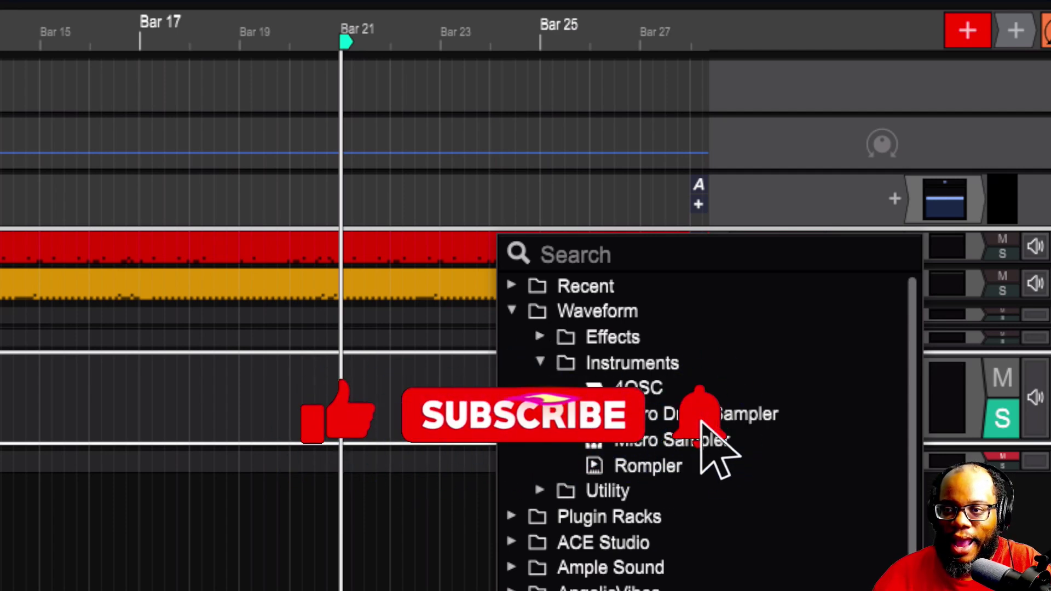
left_click(540, 337)
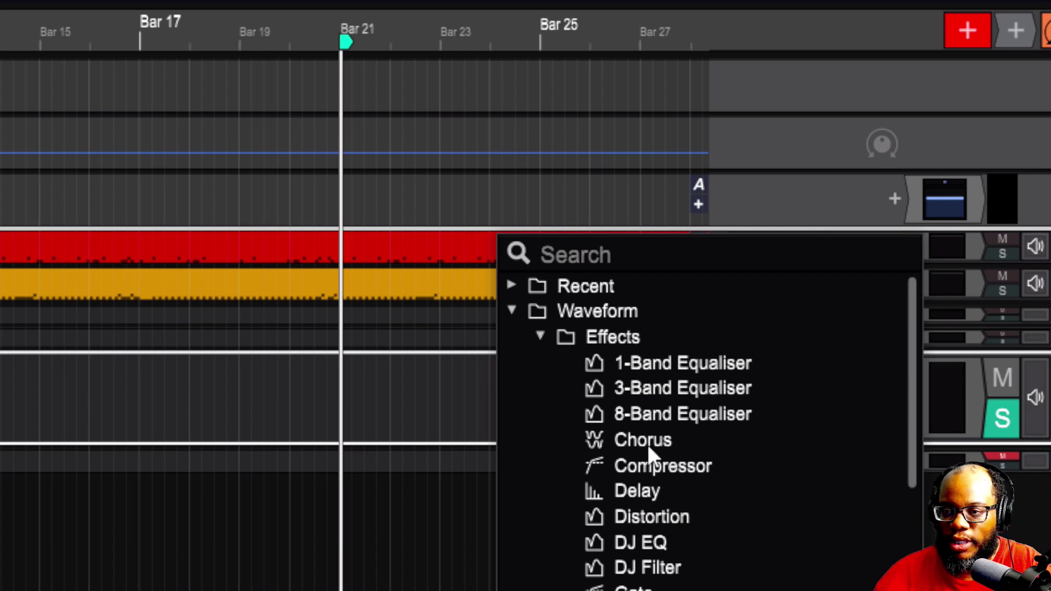
Step: Insert the Chorus effect on Track 5 and bring up its unpinned settings window
left_click(629, 441)
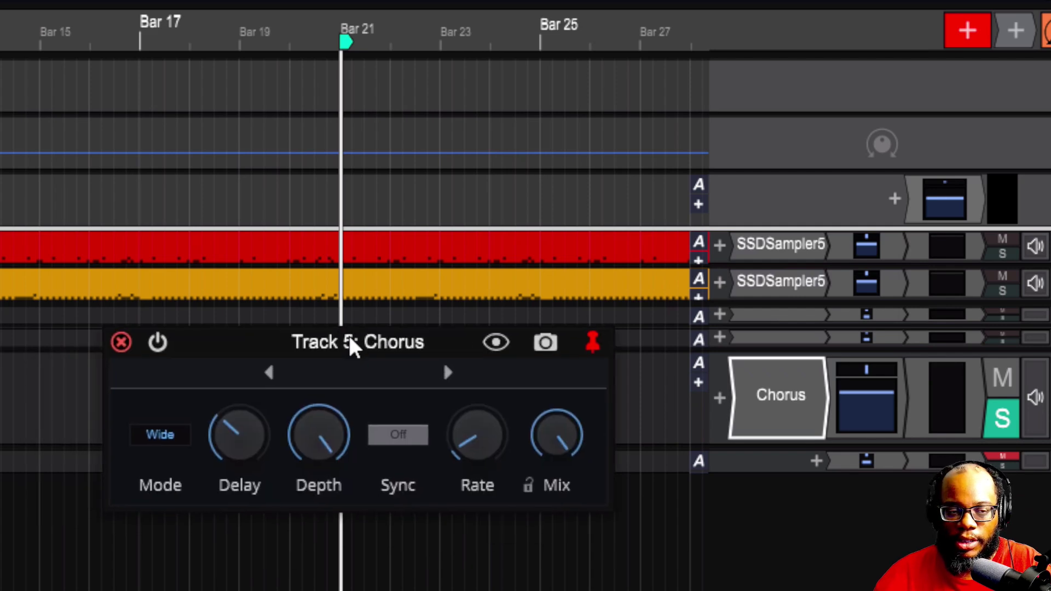
left_click_drag(347, 344, 371, 376)
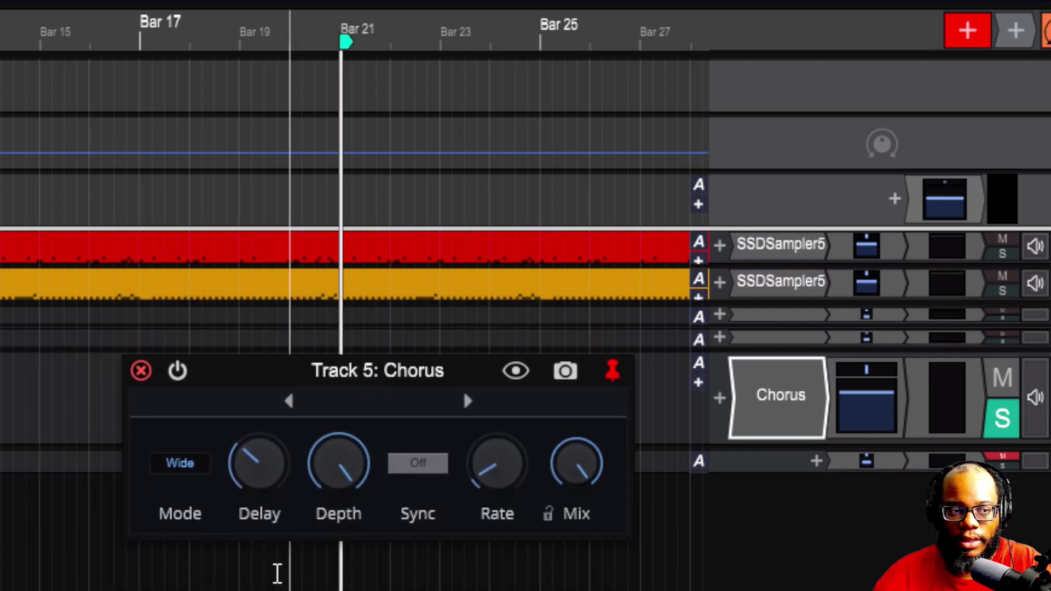
left_click(613, 372)
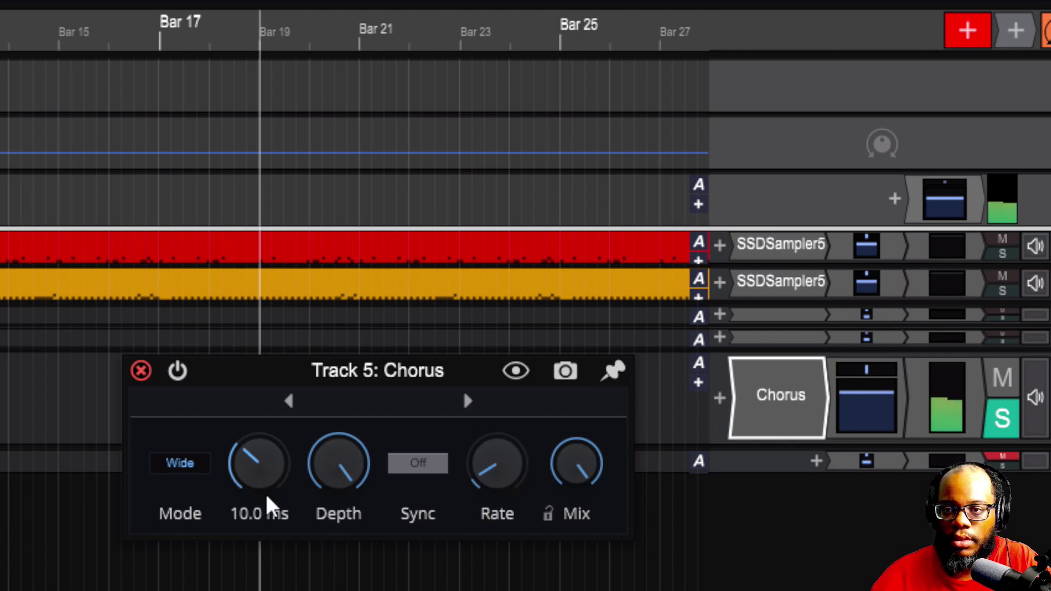
Step: Set the Chorus to a faster Rate, 22 ms Delay and Wider mode
mouse_move(328, 495)
left_click_drag(530, 490, 509, 424)
mouse_move(284, 492)
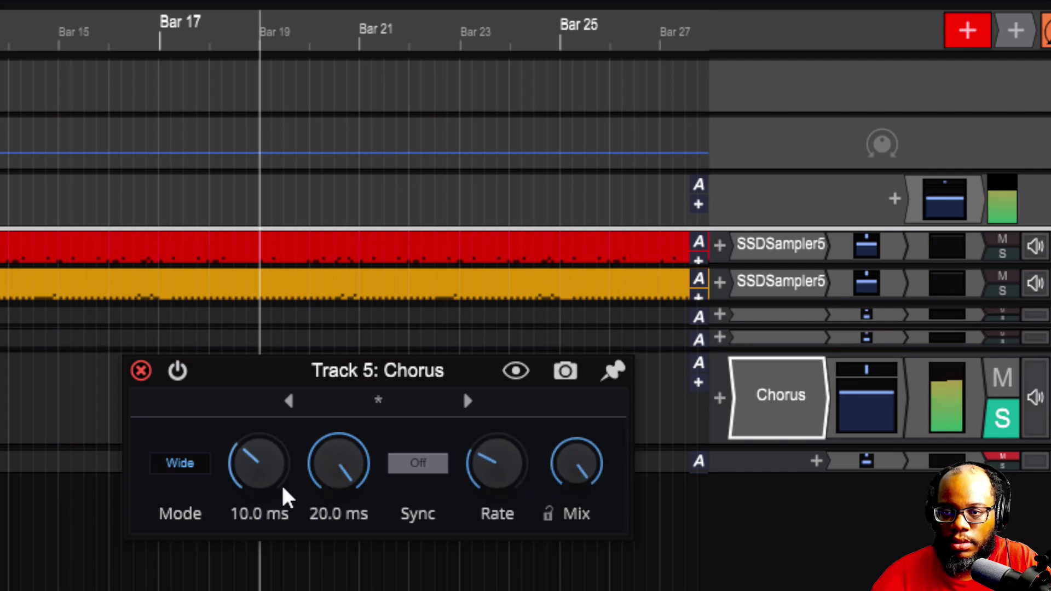
left_click_drag(243, 476, 263, 377)
left_click(183, 467)
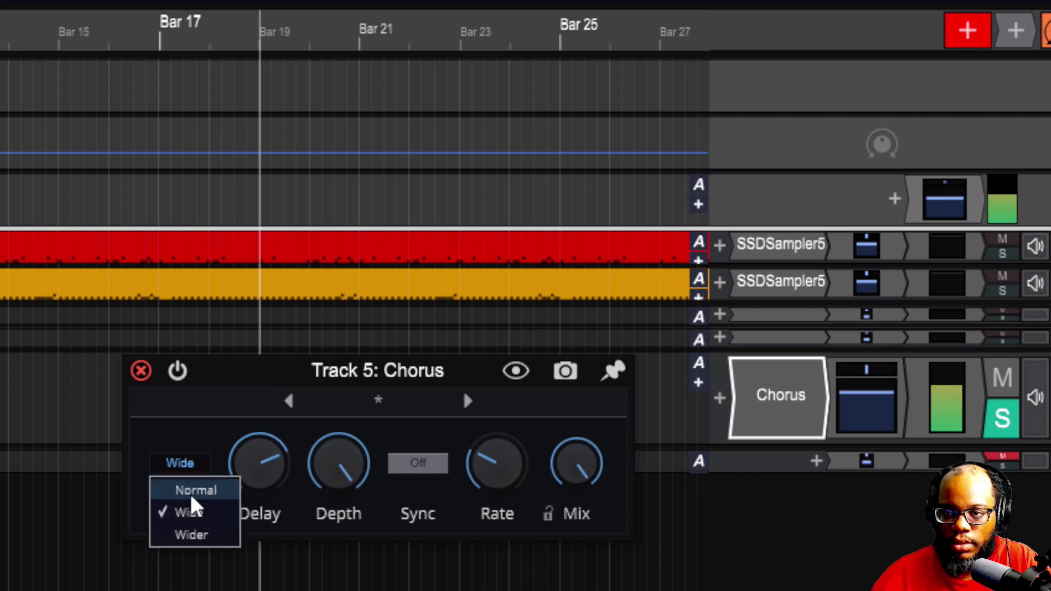
left_click(209, 545)
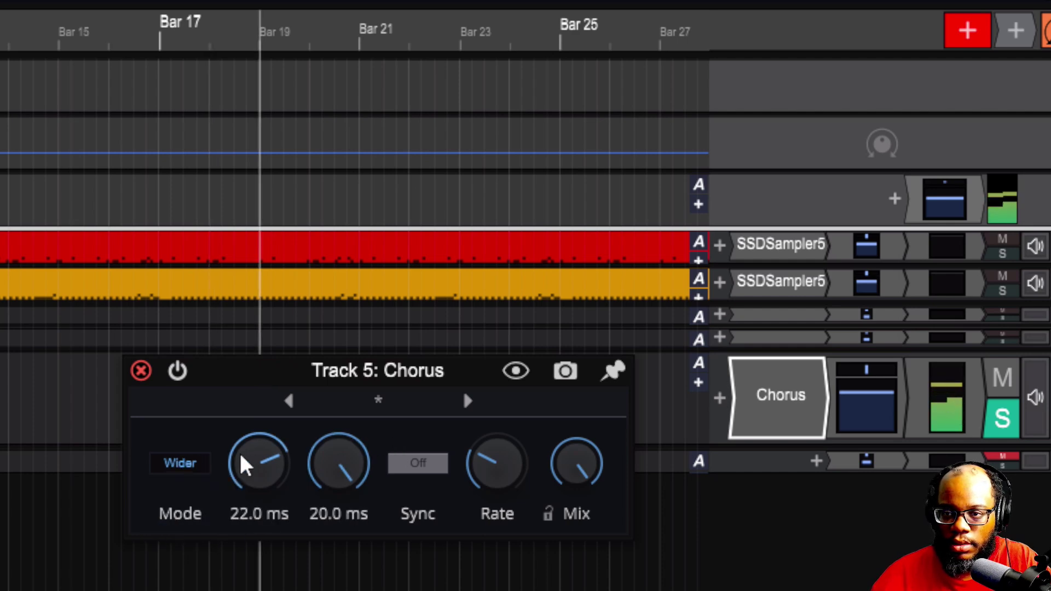
left_click_drag(400, 376, 310, 557)
Step: Add a stock Distortion effect after the Chorus on Track 5 and start playback
left_click(55, 557)
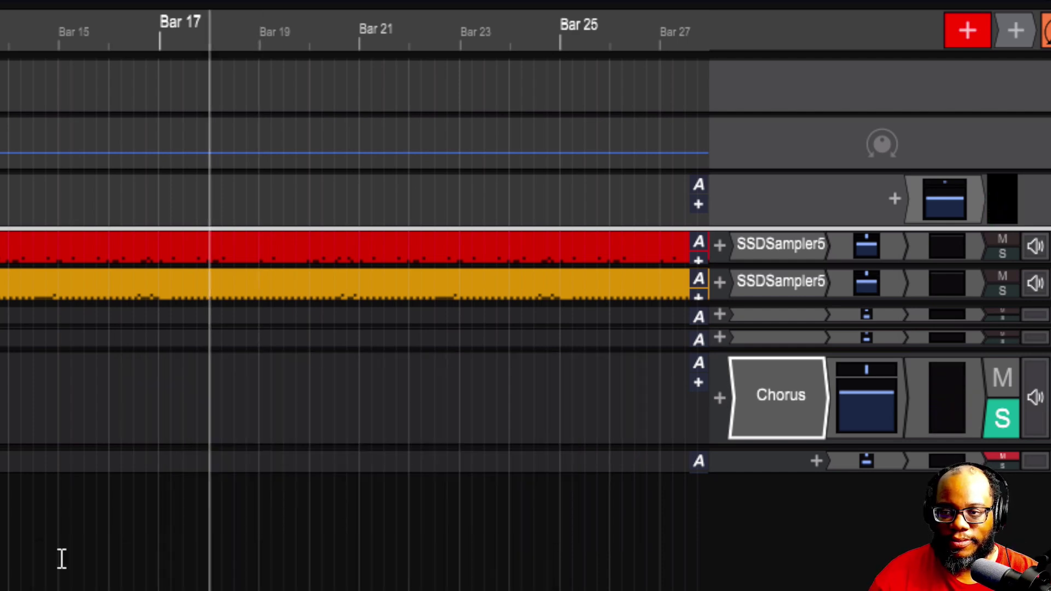
left_click(721, 398)
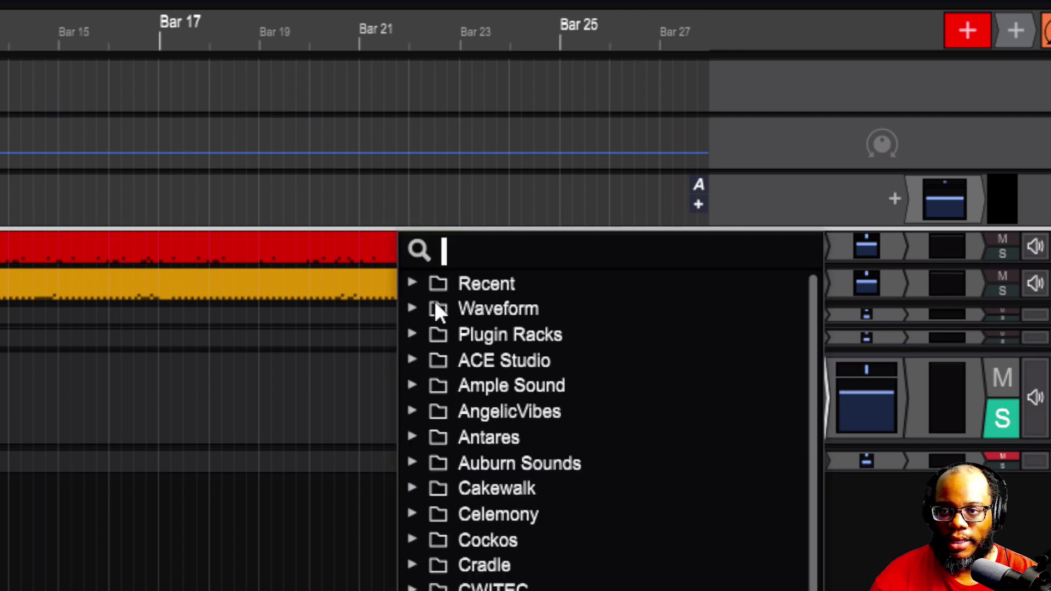
left_click(425, 310)
left_click(441, 334)
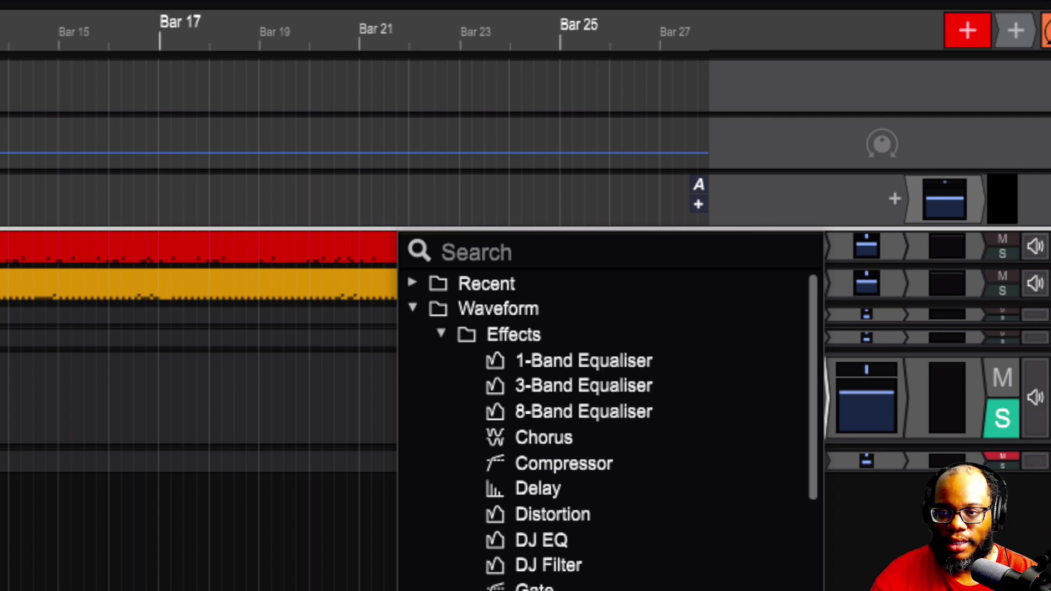
double_click(559, 510)
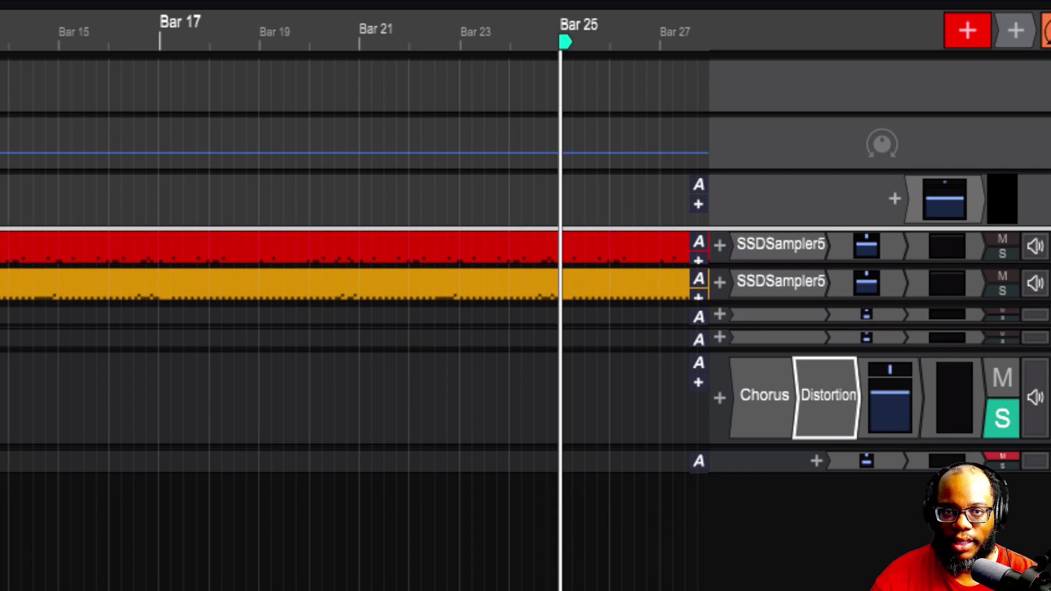
left_click_drag(314, 444, 372, 402)
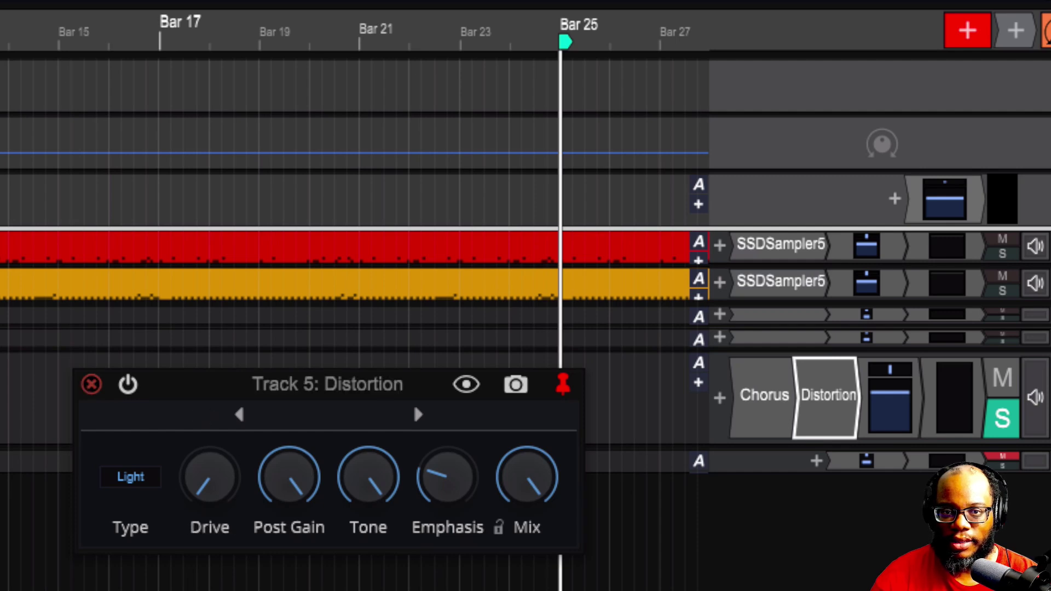
key("space")
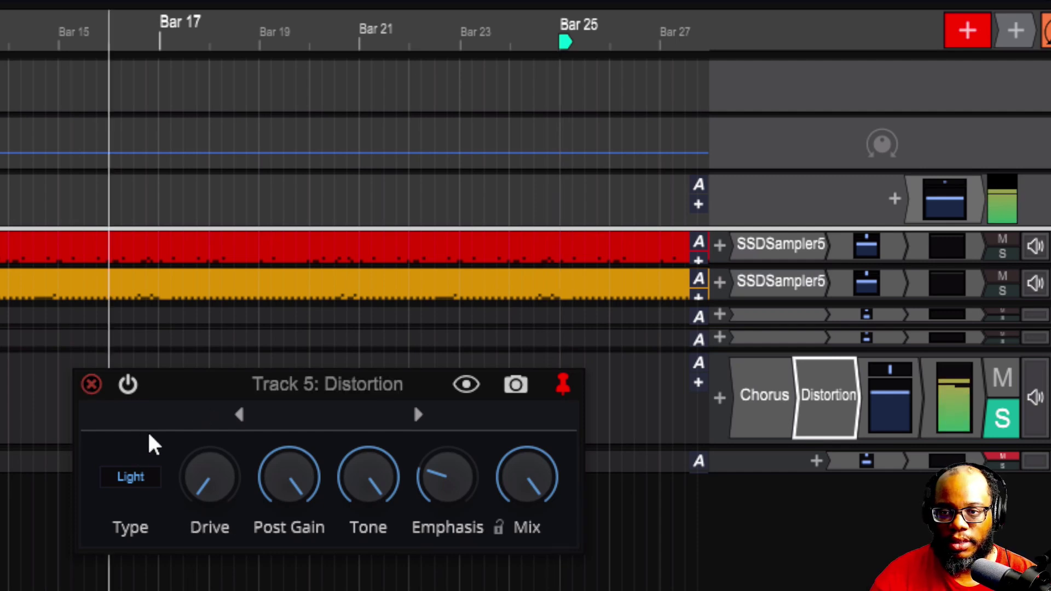
Step: Set Distortion Drive to about 38%, keep Light type, Mix about 91%, Post Gain -19.6 dB
mouse_move(209, 519)
left_mouse_down()
mouse_move(180, 342)
mouse_move(246, 352)
left_mouse_up()
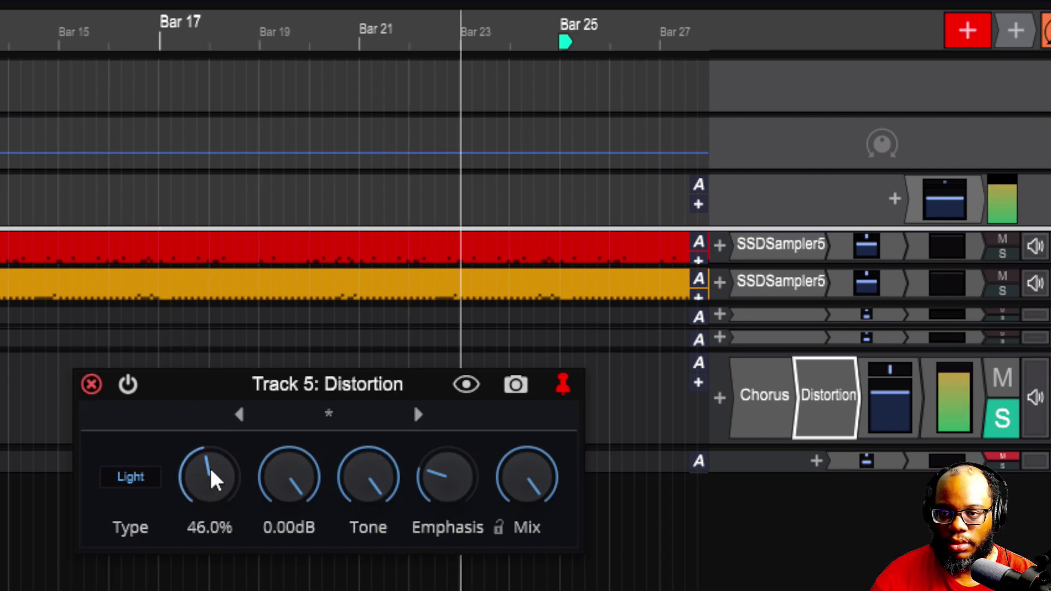
left_click_drag(213, 481, 159, 498)
left_click(144, 483)
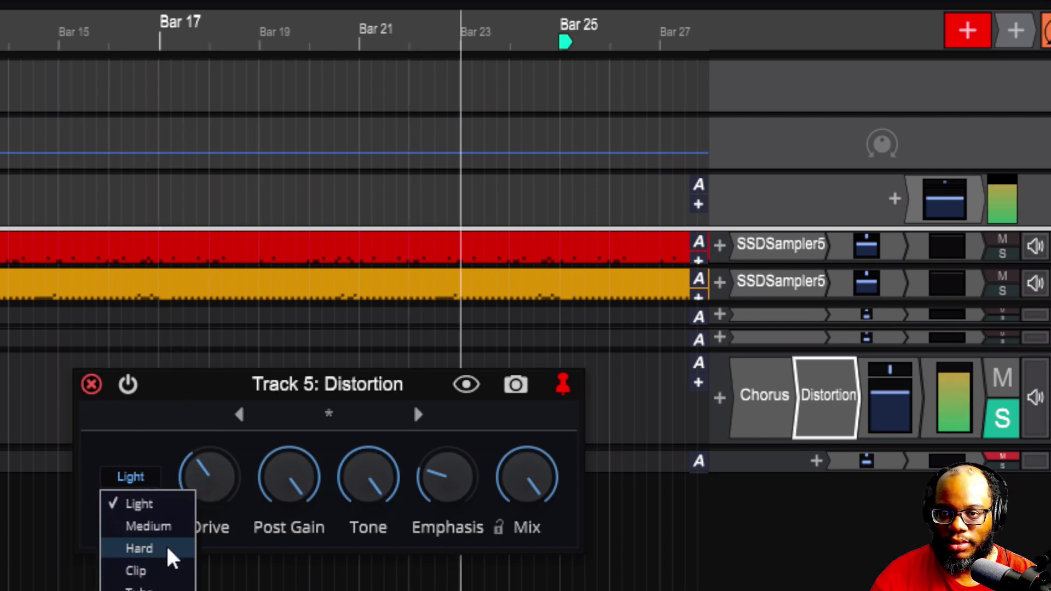
left_click(318, 499)
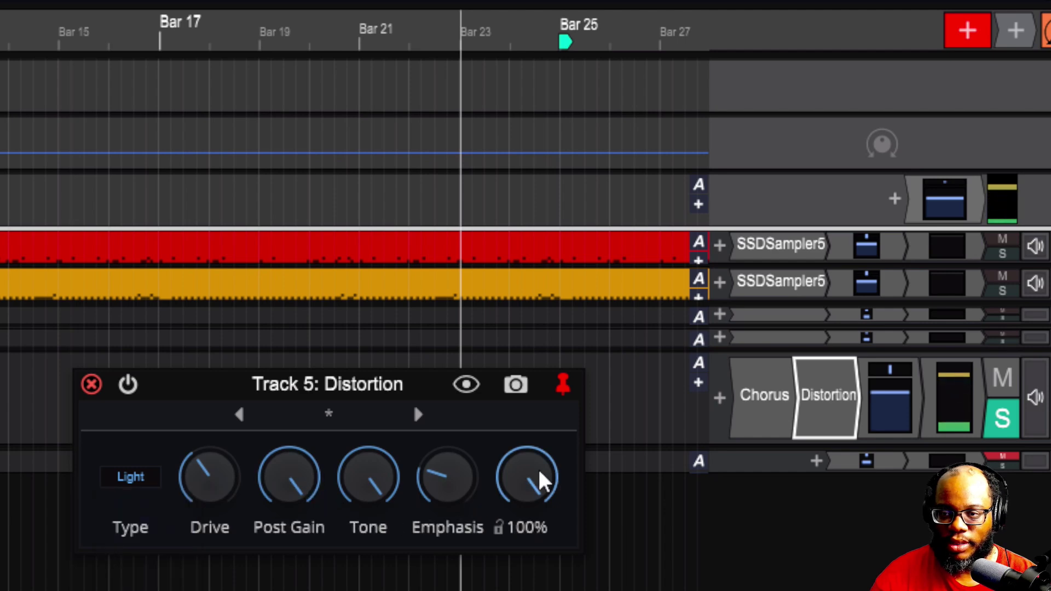
left_click_drag(542, 482, 472, 503)
left_click_drag(263, 485, 286, 531)
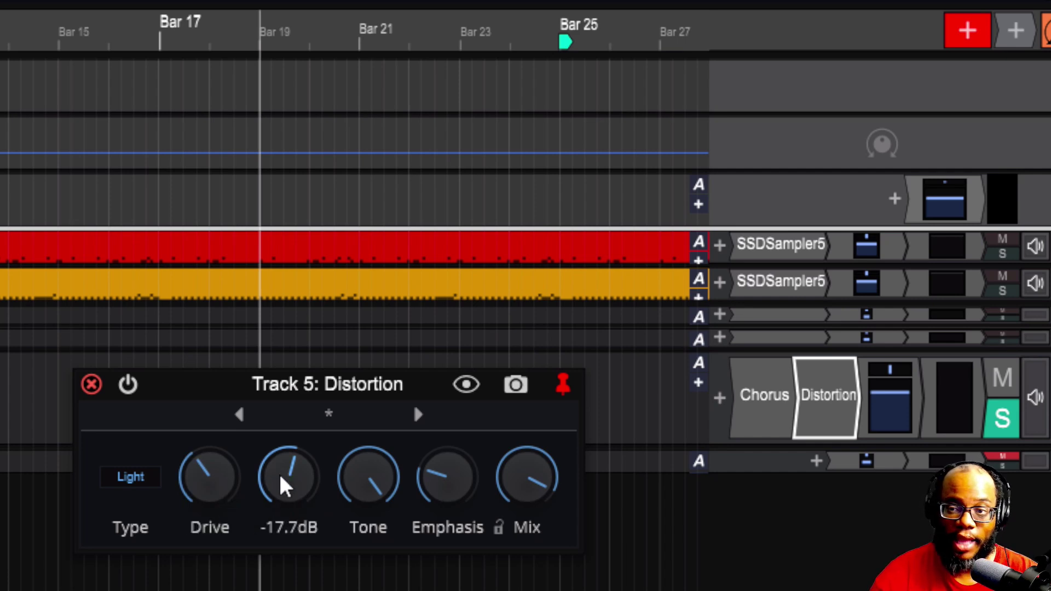
left_click_drag(279, 485, 281, 491)
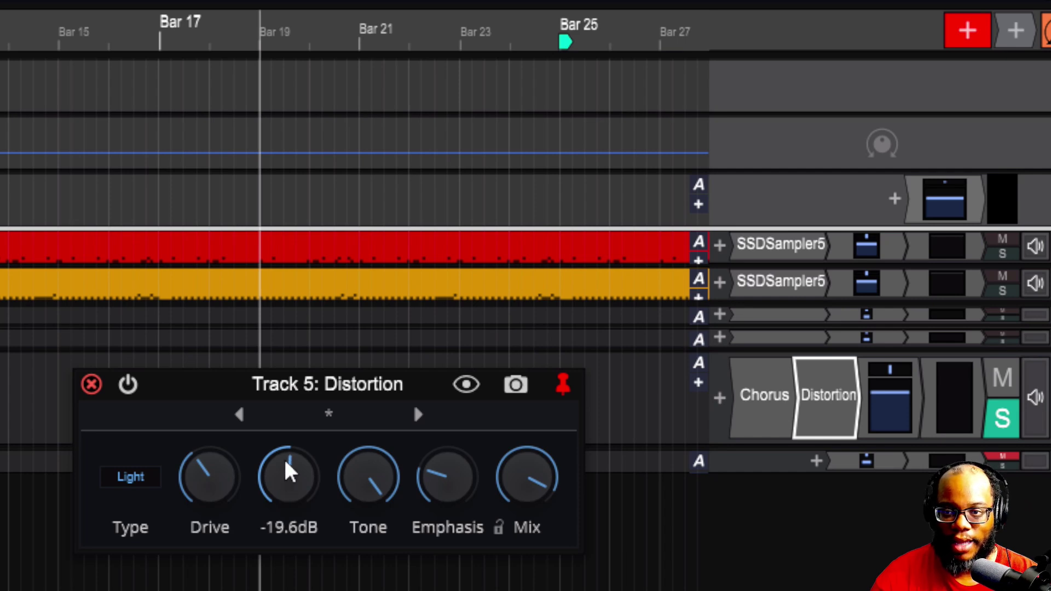
Step: Bring up the Distortion's preset options menu
left_click(402, 421)
left_click(329, 418)
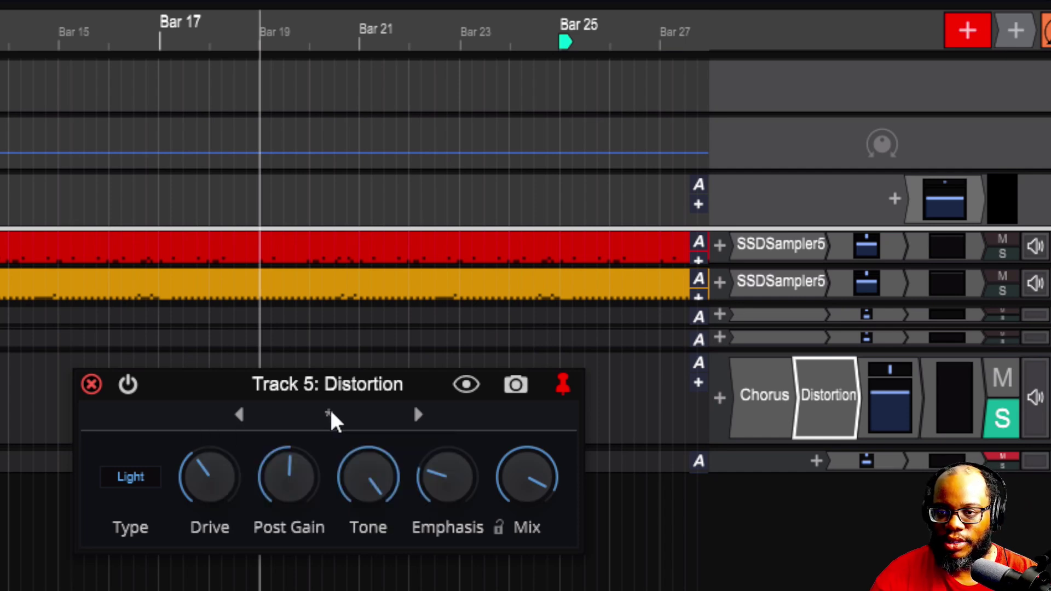
left_click(331, 421)
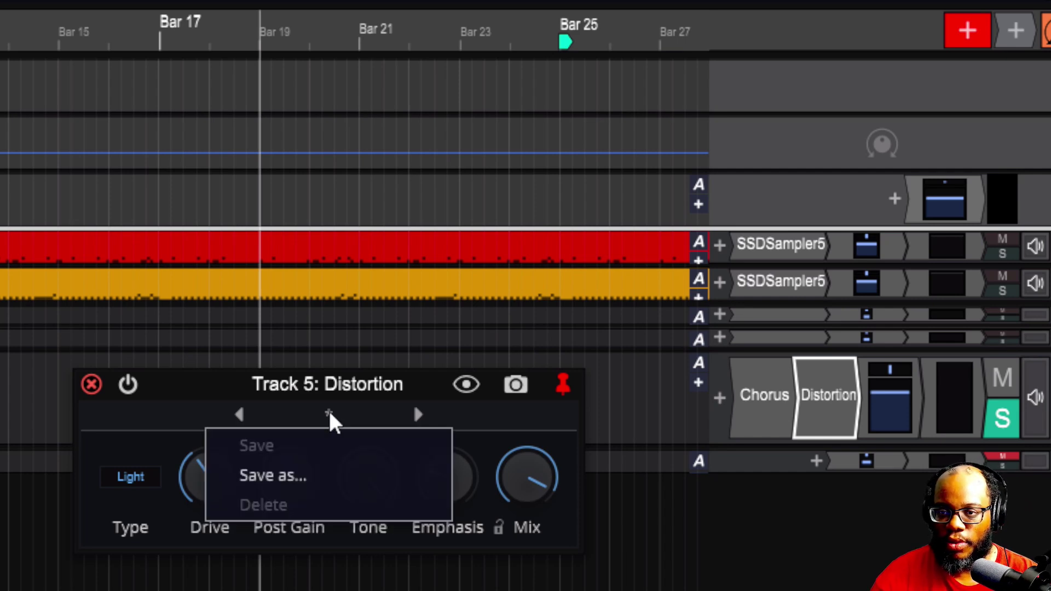
Step: Start saving the Distortion settings as a new preset tagged plugin and Vocal
left_click(447, 408)
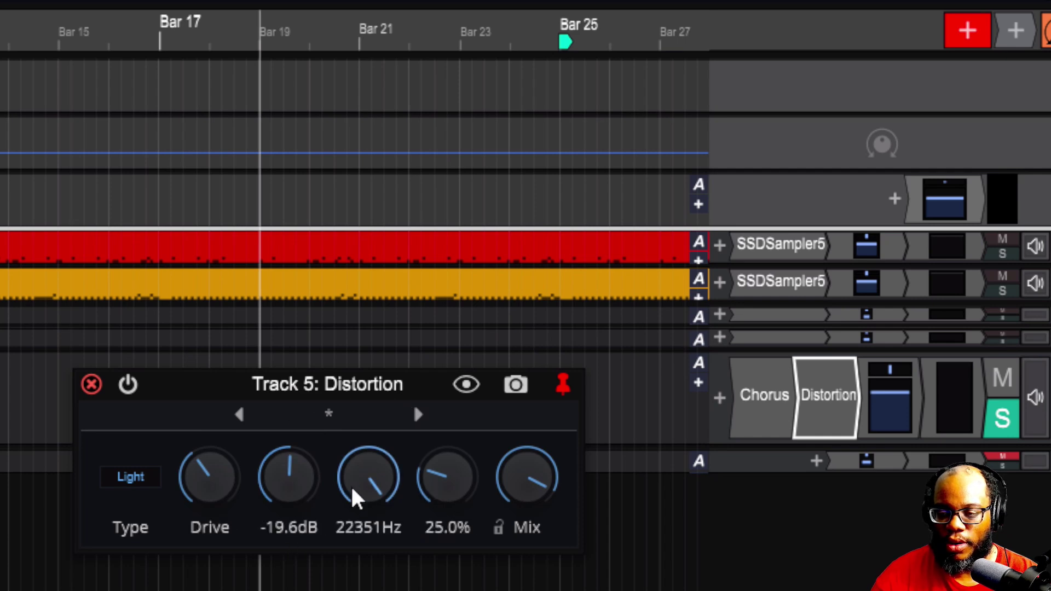
left_click(345, 423)
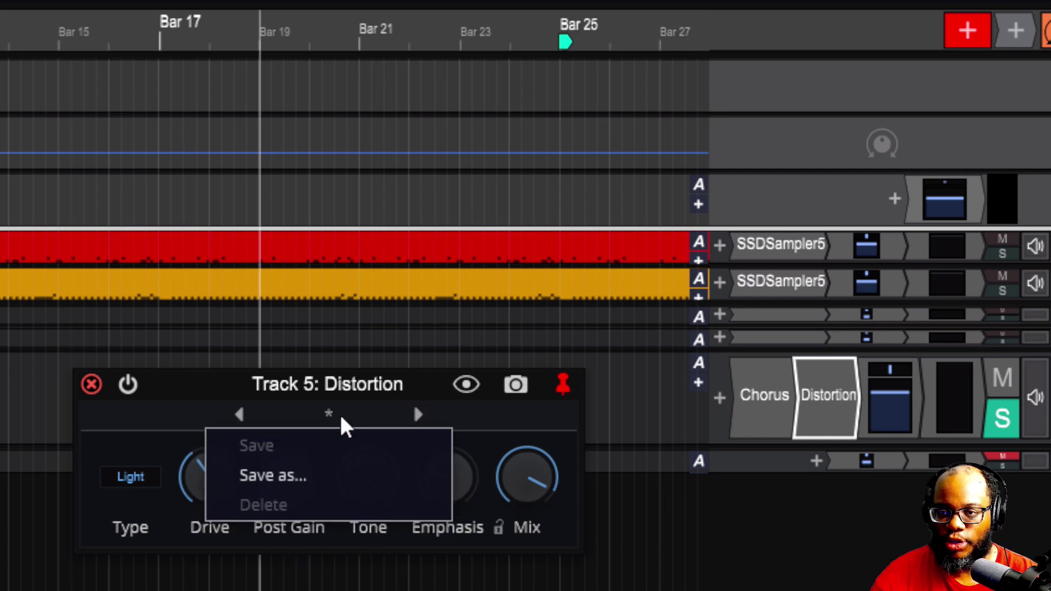
left_click(264, 487)
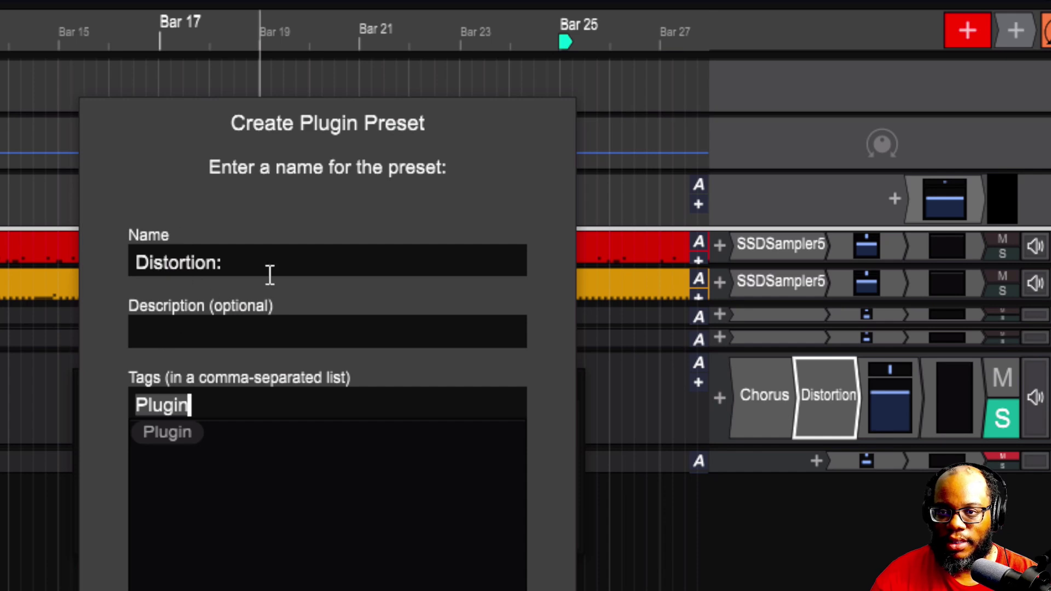
left_click(184, 336)
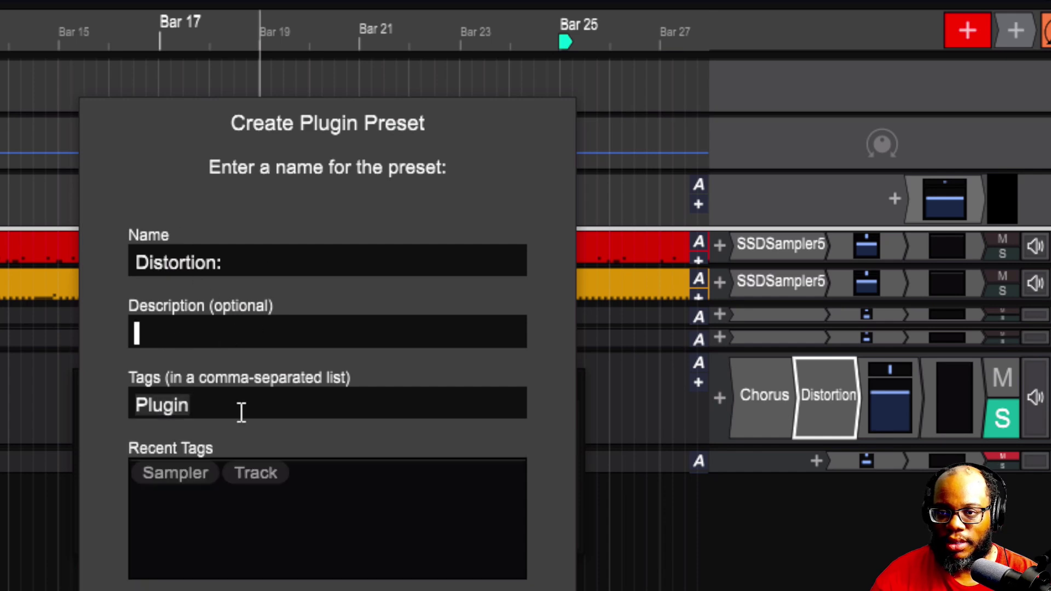
left_click(214, 408)
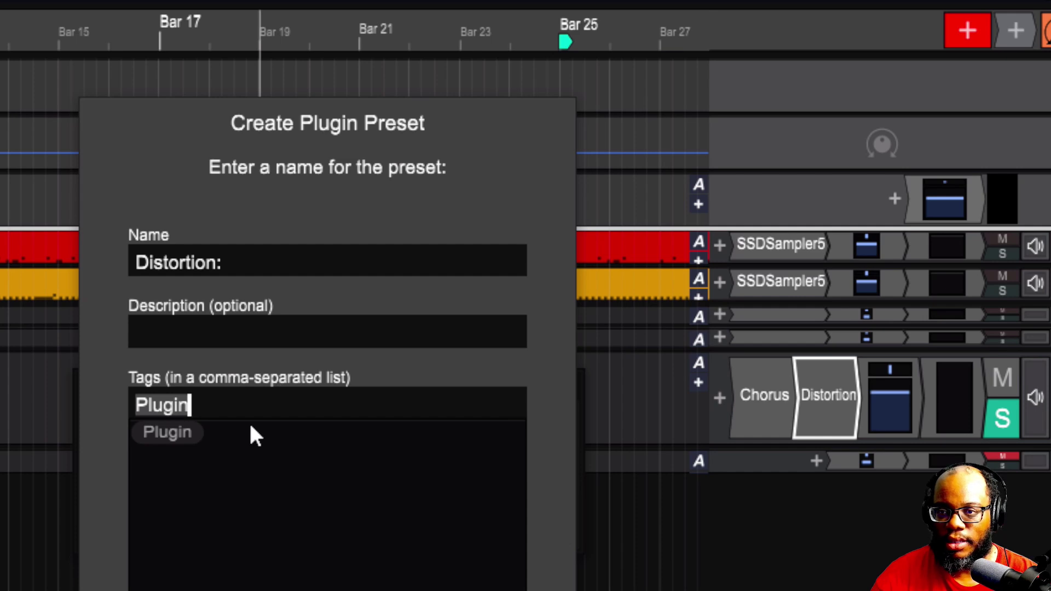
left_click(247, 332)
Step: Name the preset 'Waveform Distort' and save it
left_click(242, 263)
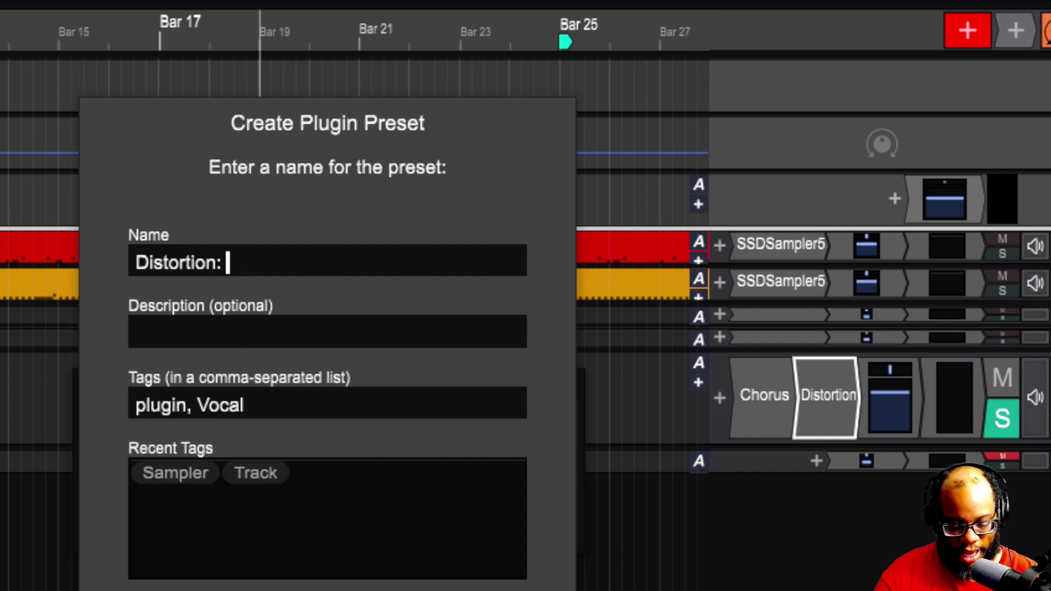
key("BackSpace")
key("BackSpace")
key("BackSpace")
key("BackSpace")
key("BackSpace")
key("BackSpace")
key("BackSpace")
key("BackSpace")
key("BackSpace")
key("BackSpace")
key("BackSpace")
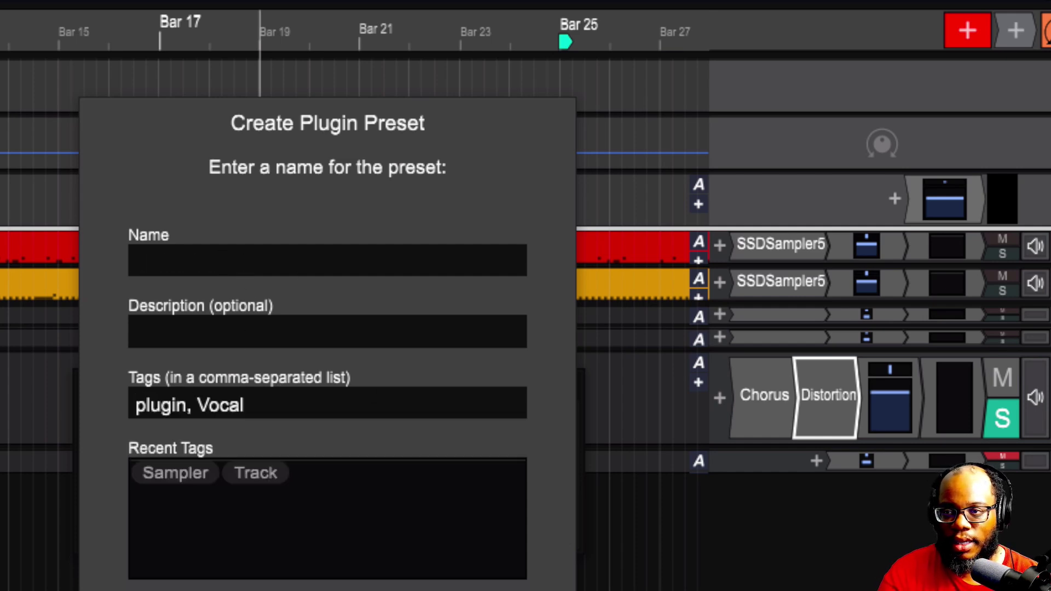
type("Waveform ")
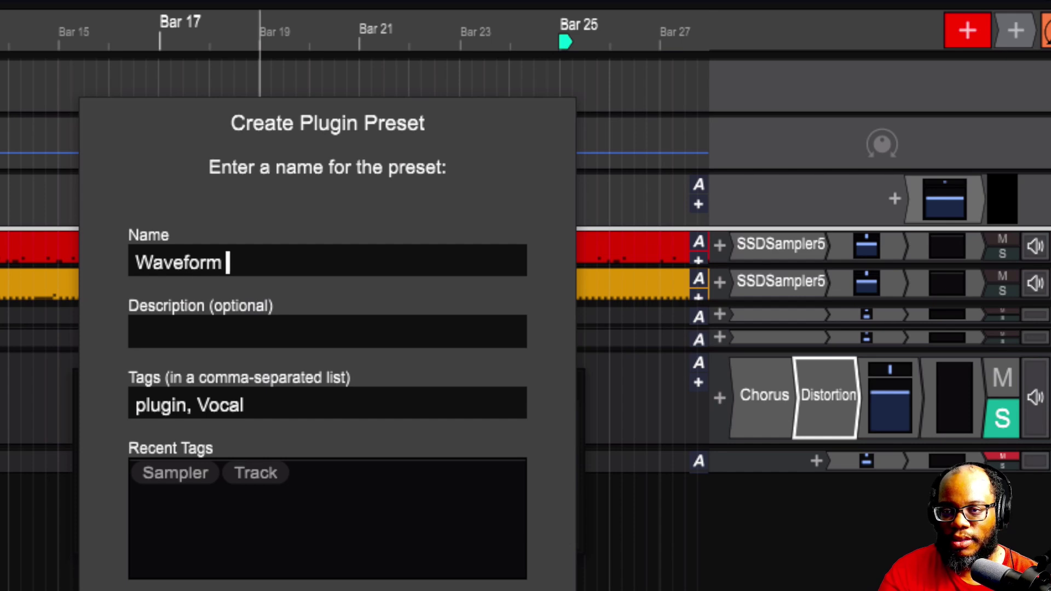
type("Distort")
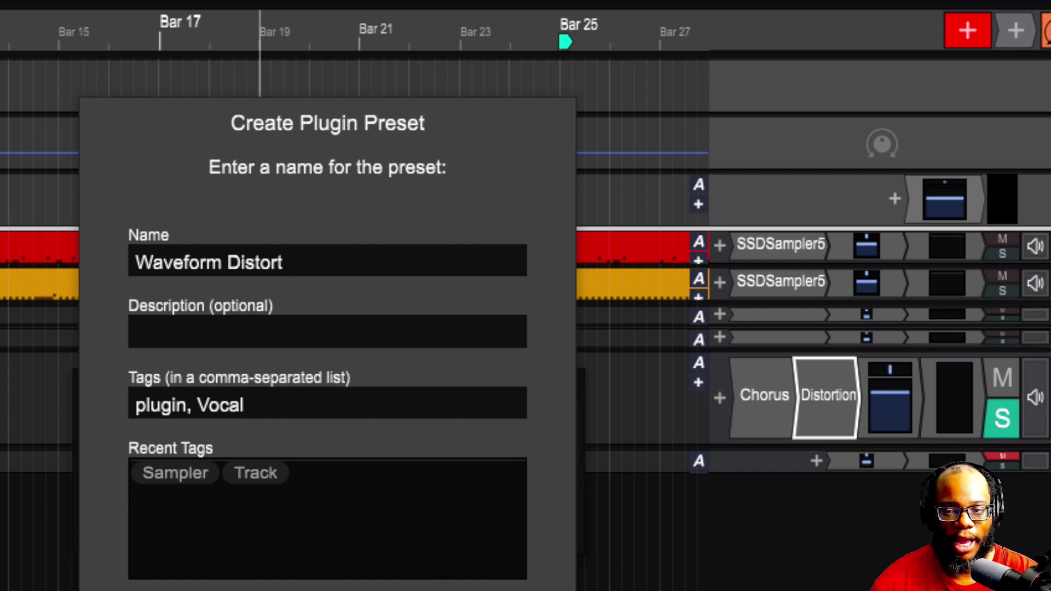
left_click_drag(243, 143, 249, 8)
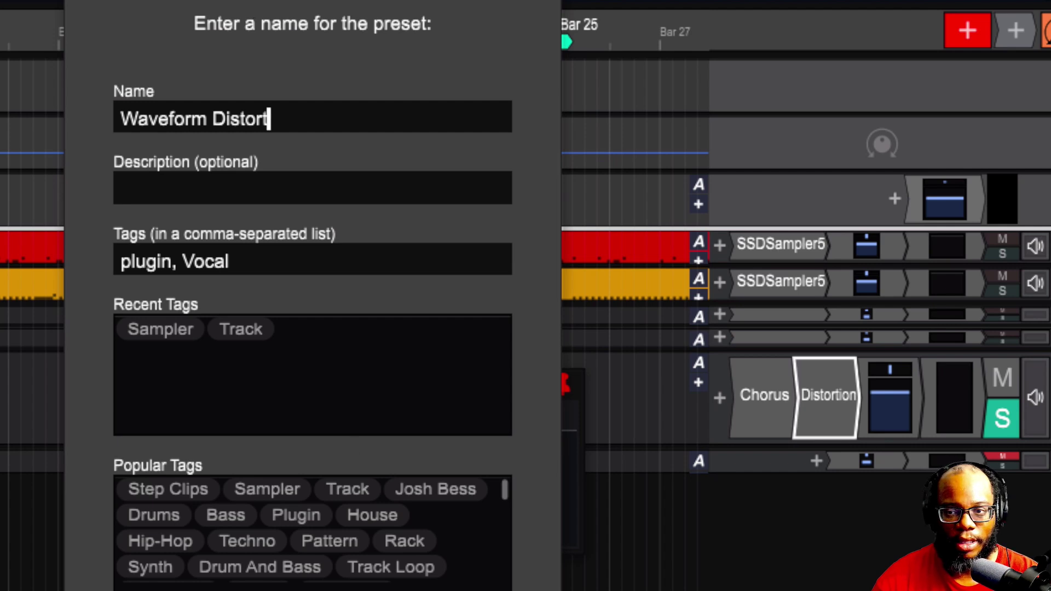
key("Return")
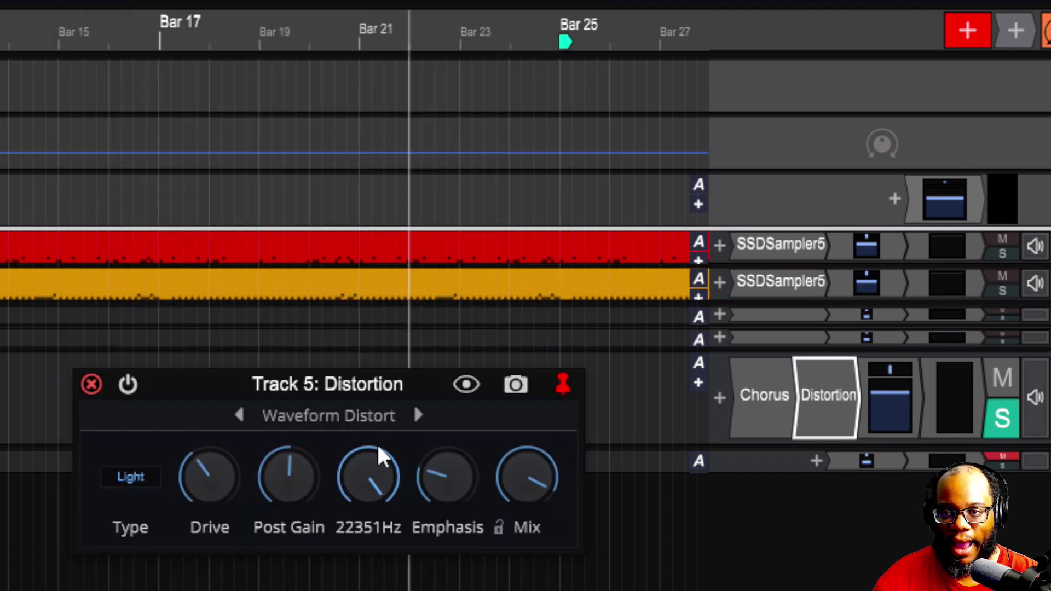
left_click(355, 557)
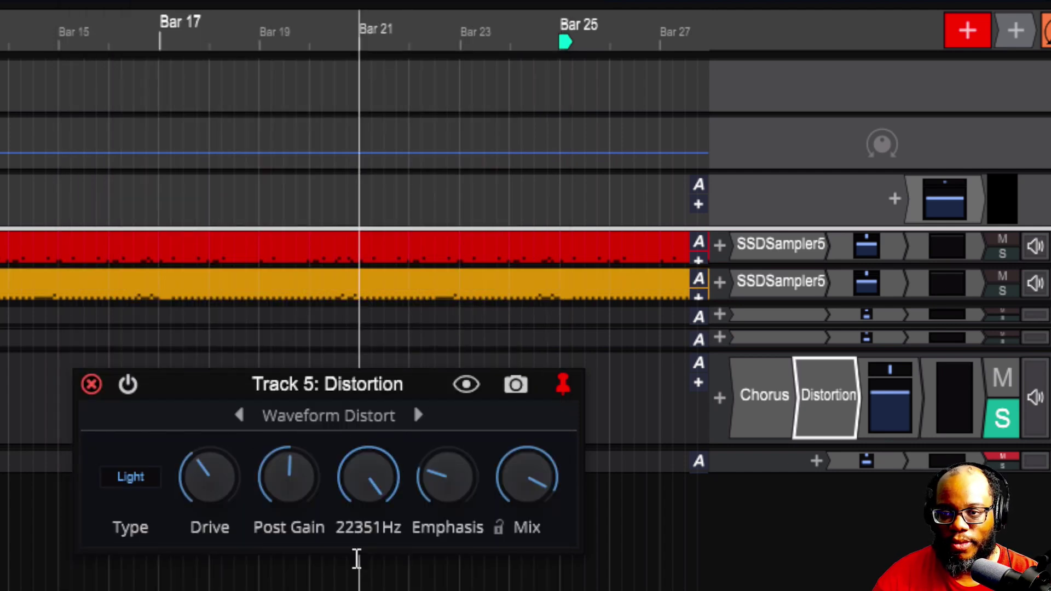